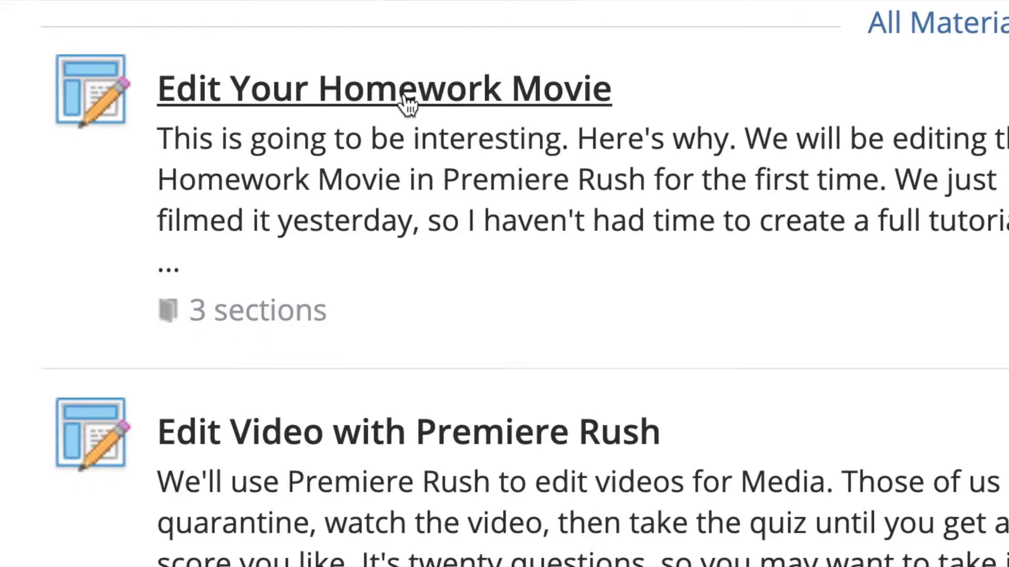
- Open the 'Edit Your Homework Movie' assignment and bring its 'Download your rough footage here' link into view
left_click(400, 102)
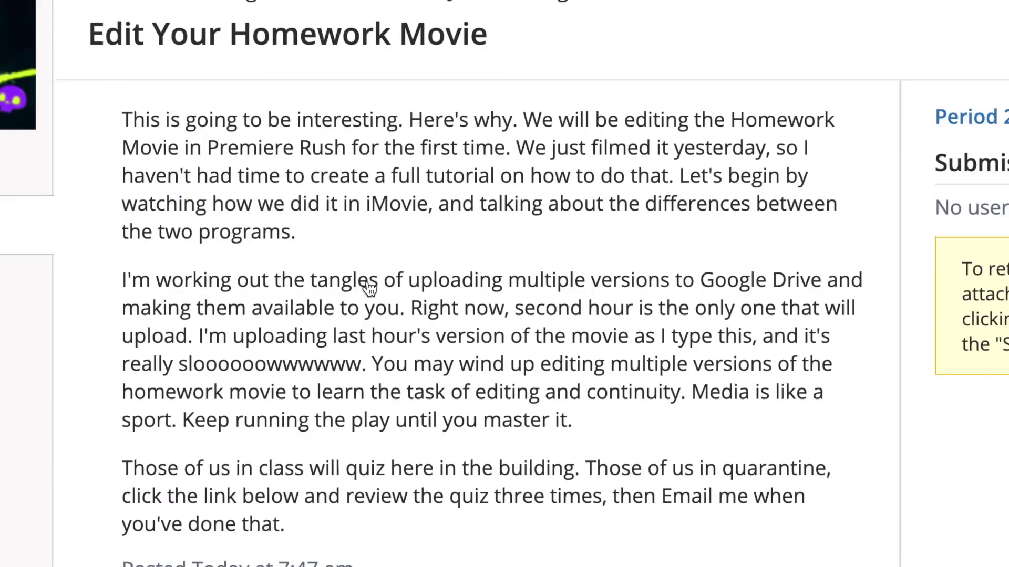
scroll(369, 288, "down", 5)
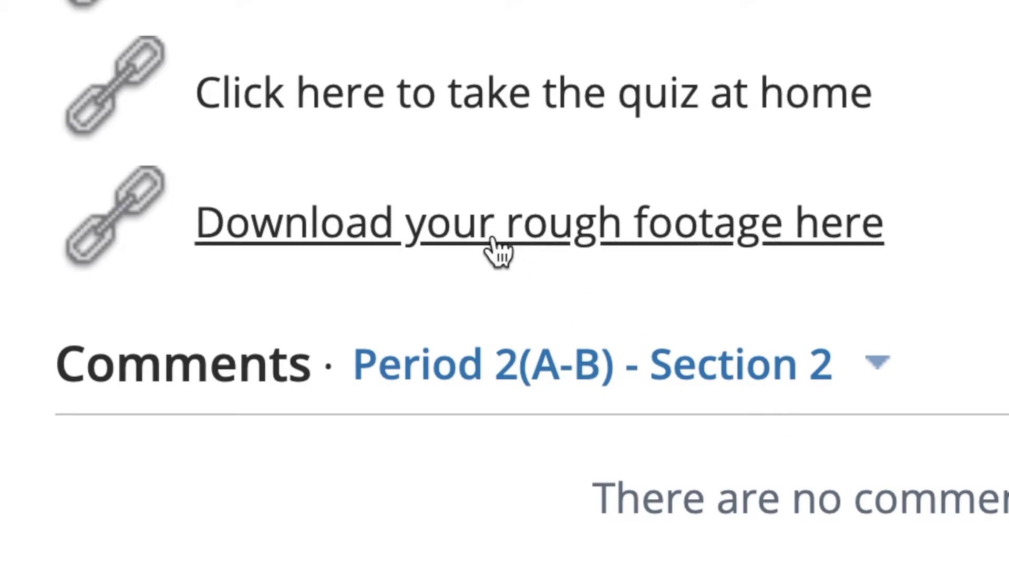
- Download the 448 MB 'Second Hour Homework.mov' from Google Drive despite the virus-scan warning
left_click(493, 248)
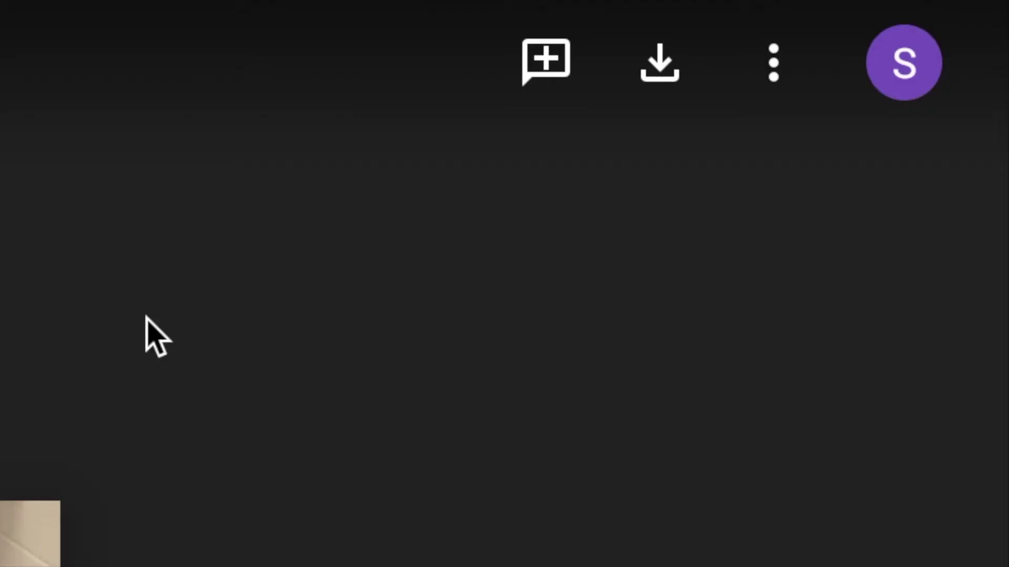
left_click(663, 86)
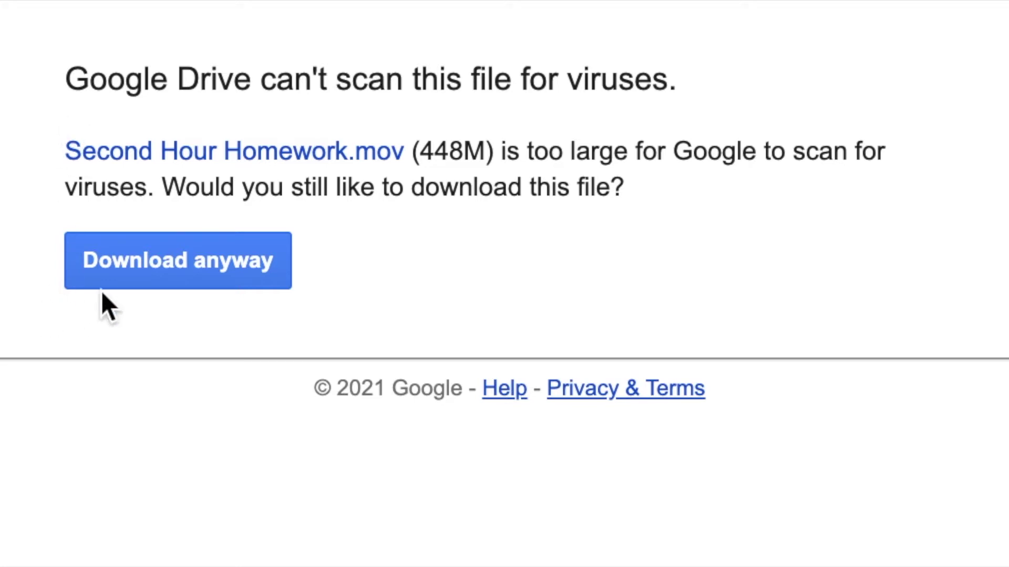
left_click(155, 260)
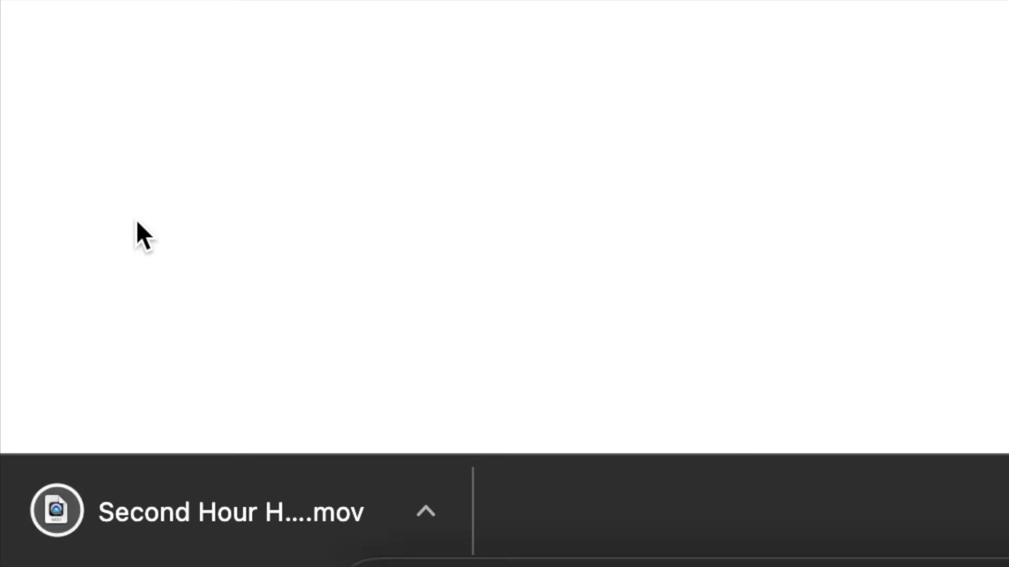
- Reveal 'Second Hour Homework (1).mov' in Finder and drag it onto the desktop
left_click(427, 512)
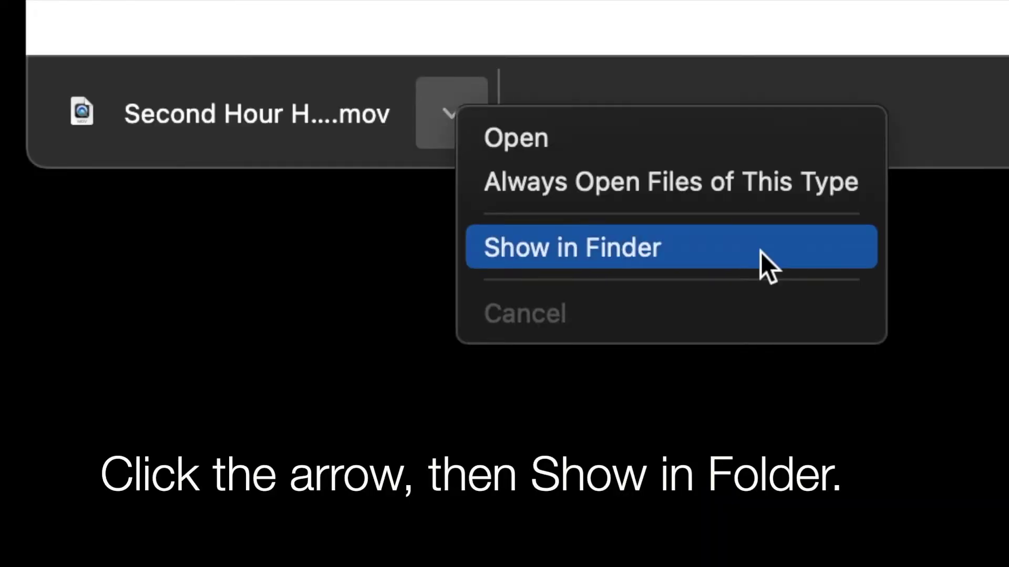
left_click(761, 251)
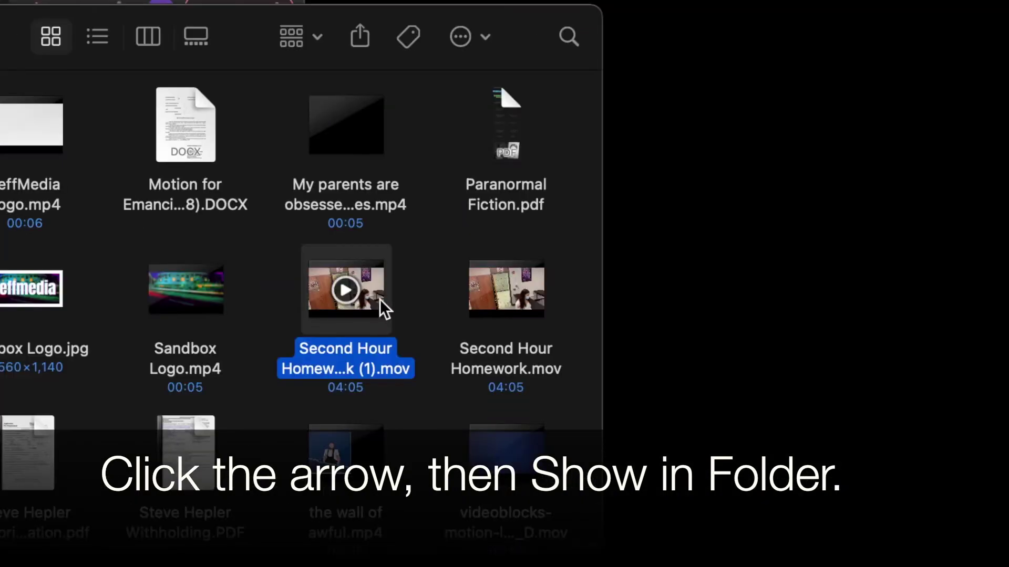
left_click_drag(389, 273, 856, 62)
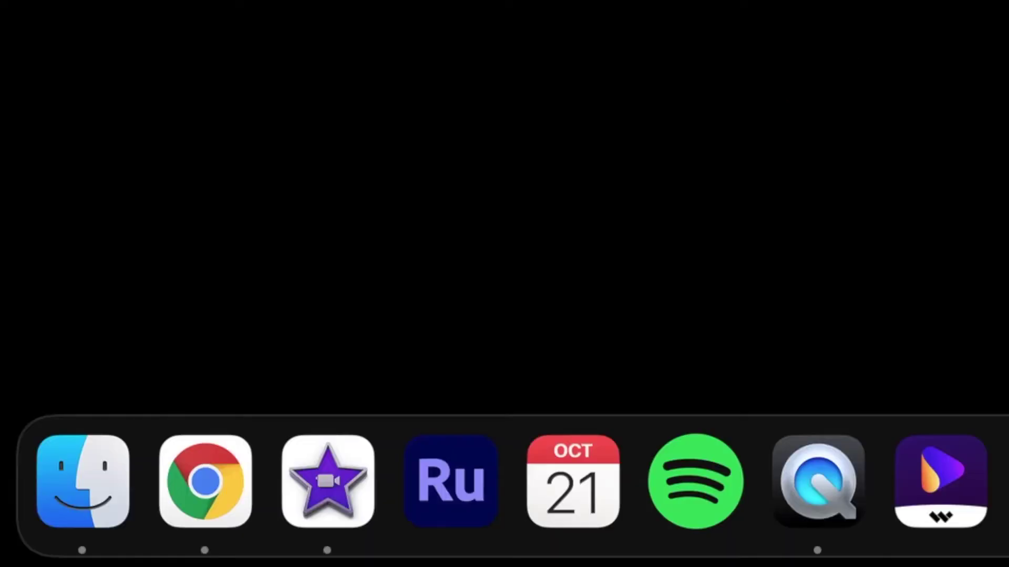
- Create a new Premiere Rush project from the desktop video 'Second Hour Homework (1)'
left_click(446, 517)
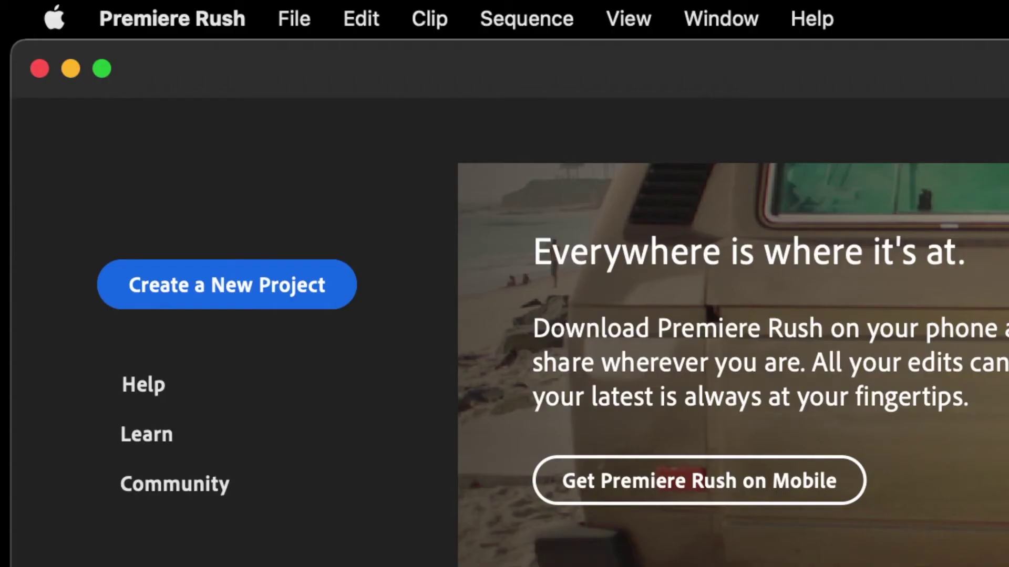
left_click(225, 288)
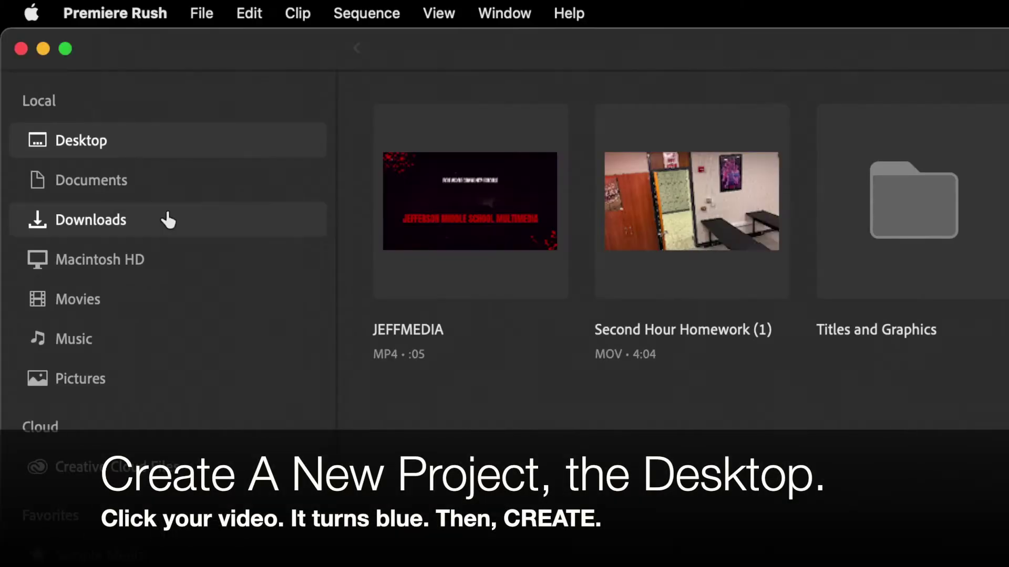
left_click(112, 145)
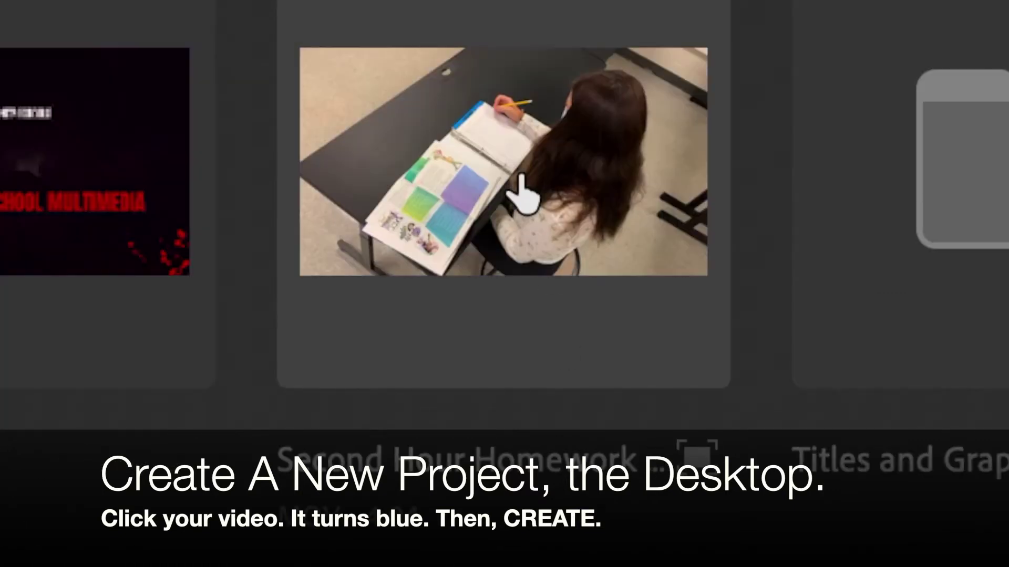
left_click(520, 181)
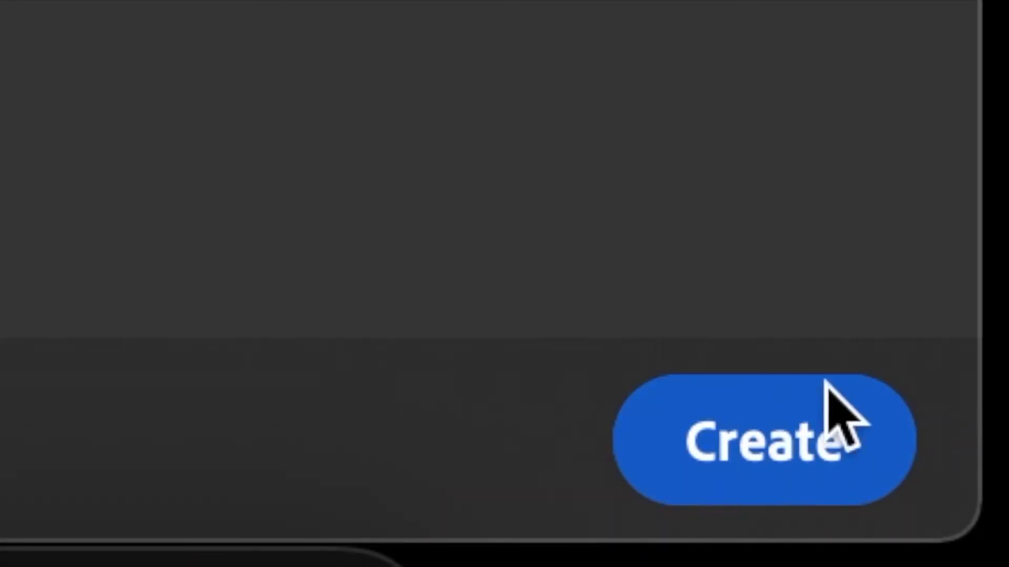
left_click(819, 445)
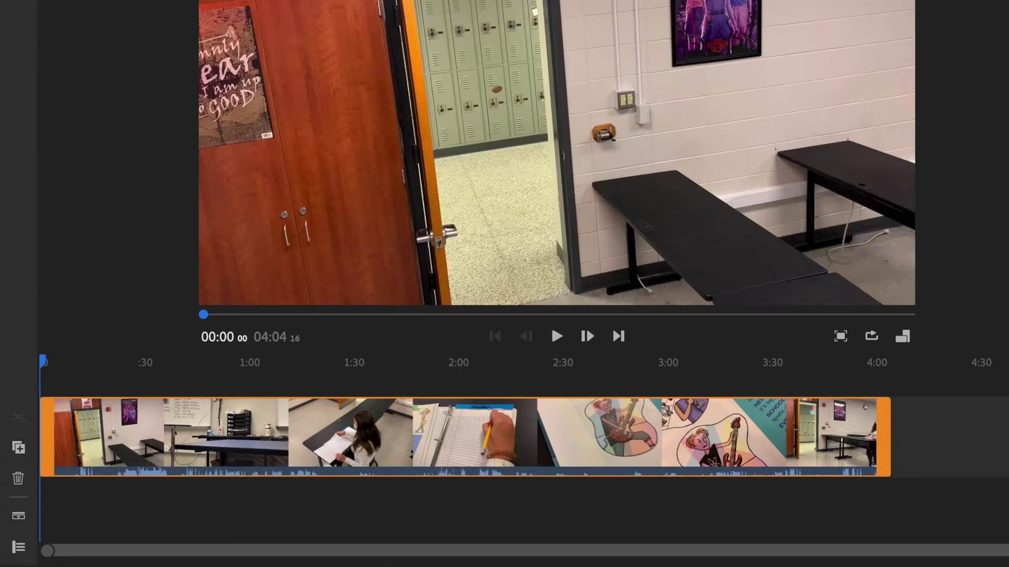
- Zoom the timeline into the start of the 04:04 clip once media preparation finishes
left_click_drag(1004, 551, 694, 559)
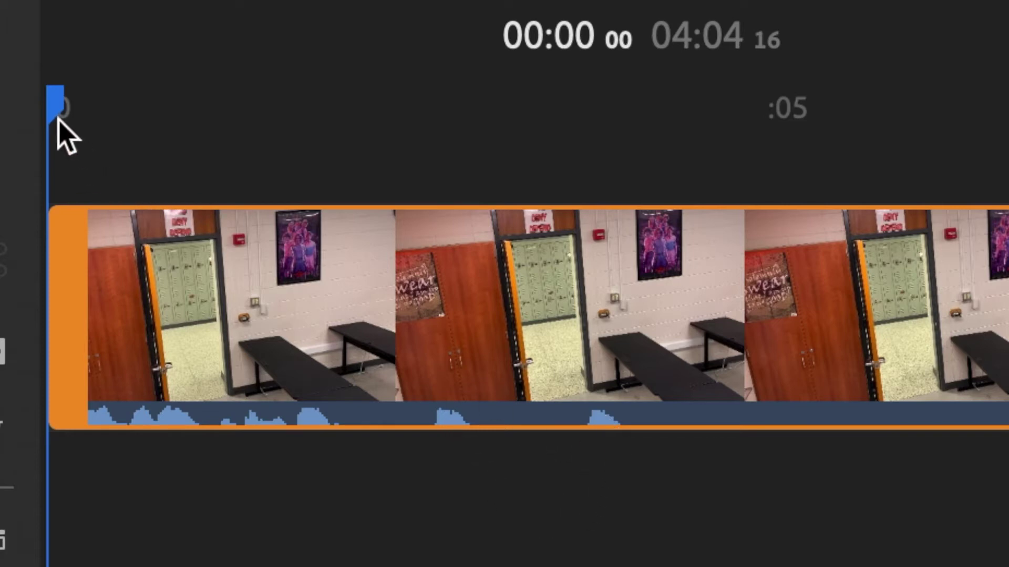
- Split the clip near 0:05 and delete the redundant opening piece, leaving 03:59:21
key("space")
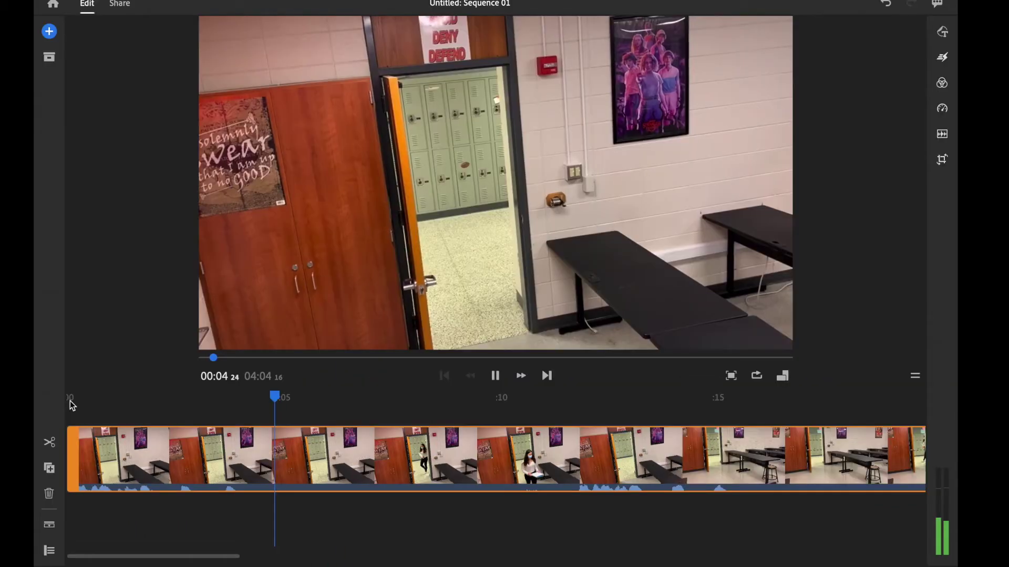
left_click_drag(362, 396, 360, 395)
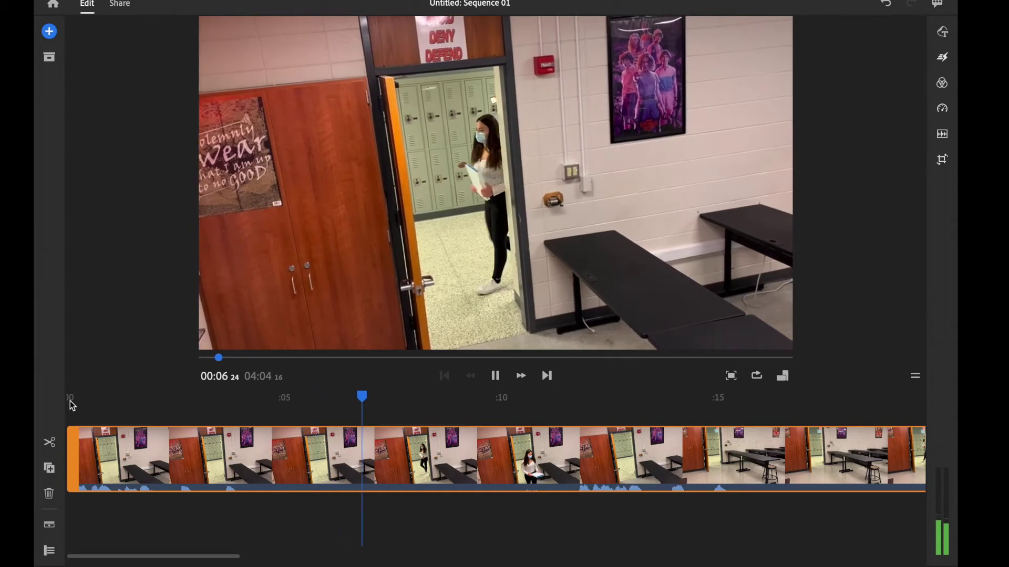
left_click_drag(617, 118, 309, 139)
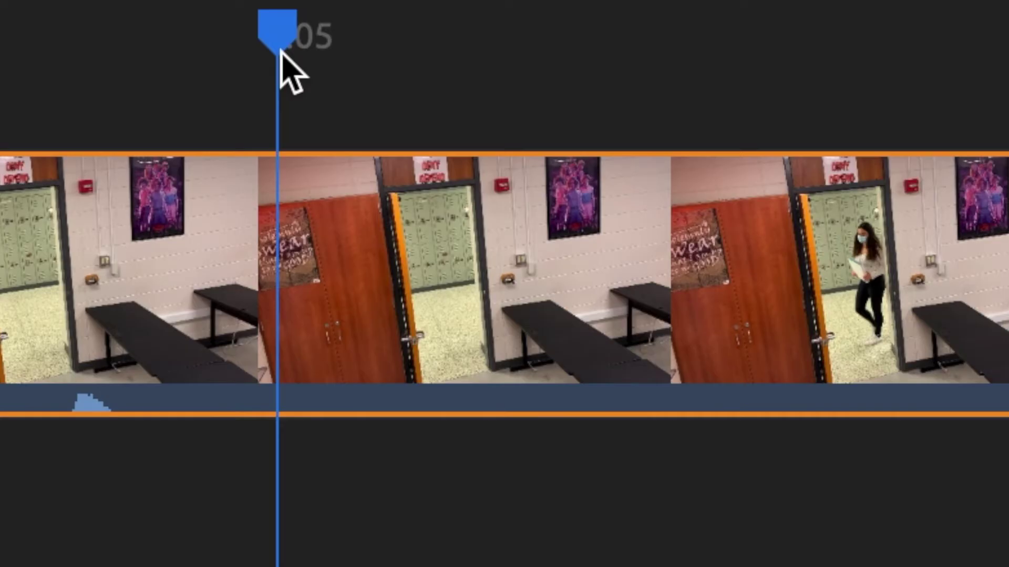
key("s")
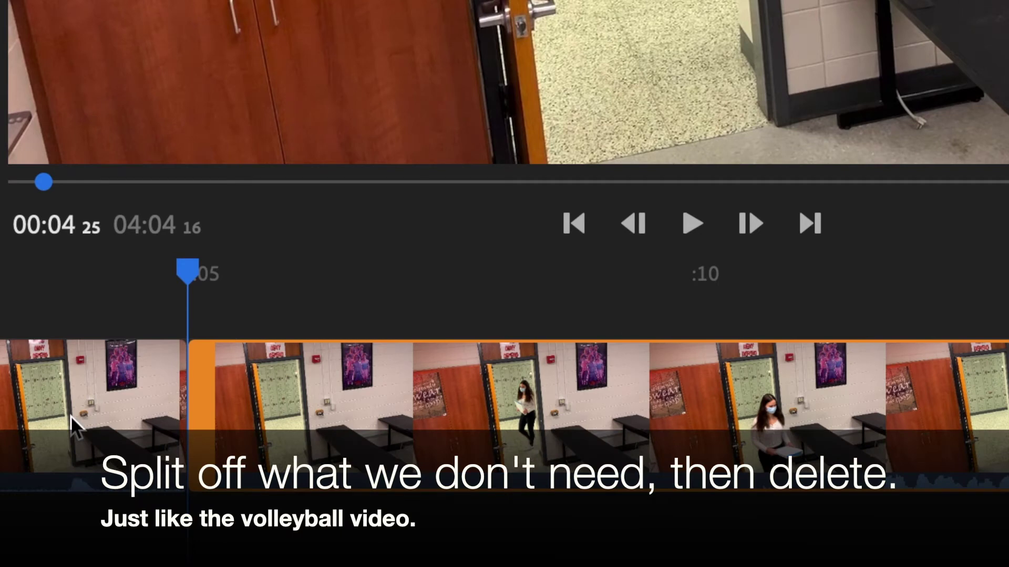
left_click(61, 385)
key("Delete")
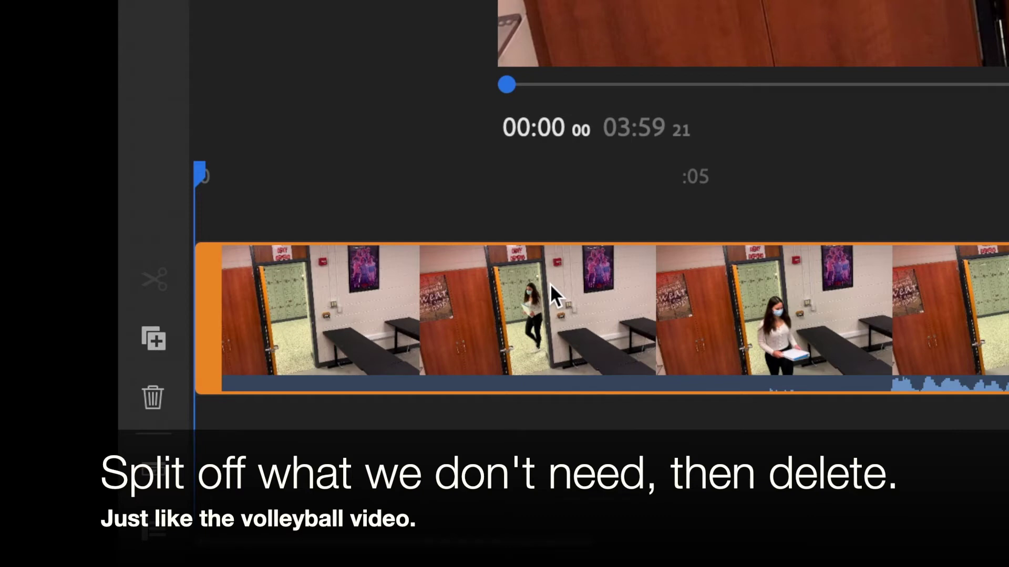
- Replay the trimmed start and park the playhead just before five seconds, where the repeat begins
key("space")
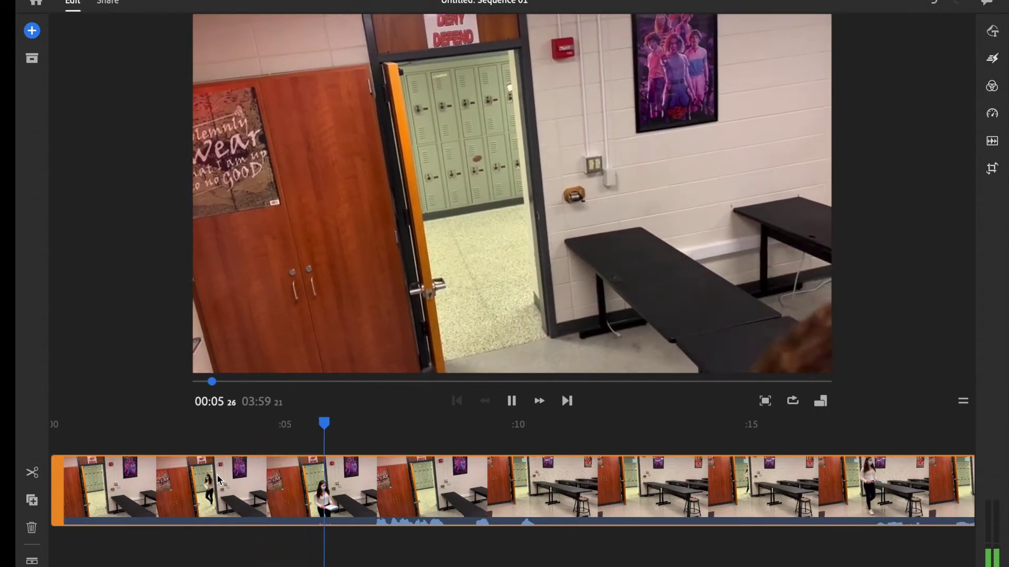
key("space")
mouse_move(330, 427)
left_mouse_down()
mouse_move(203, 430)
mouse_move(328, 431)
left_mouse_up()
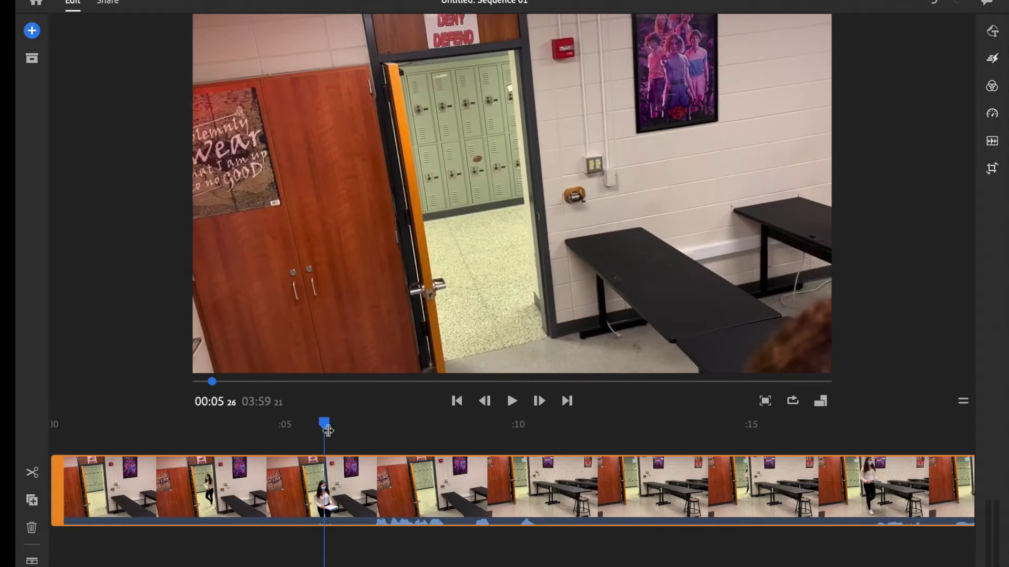
- Split at 0:05 26 and 0:13 20, then delete the duplicate middle piece, leaving 03:51:27
key("s")
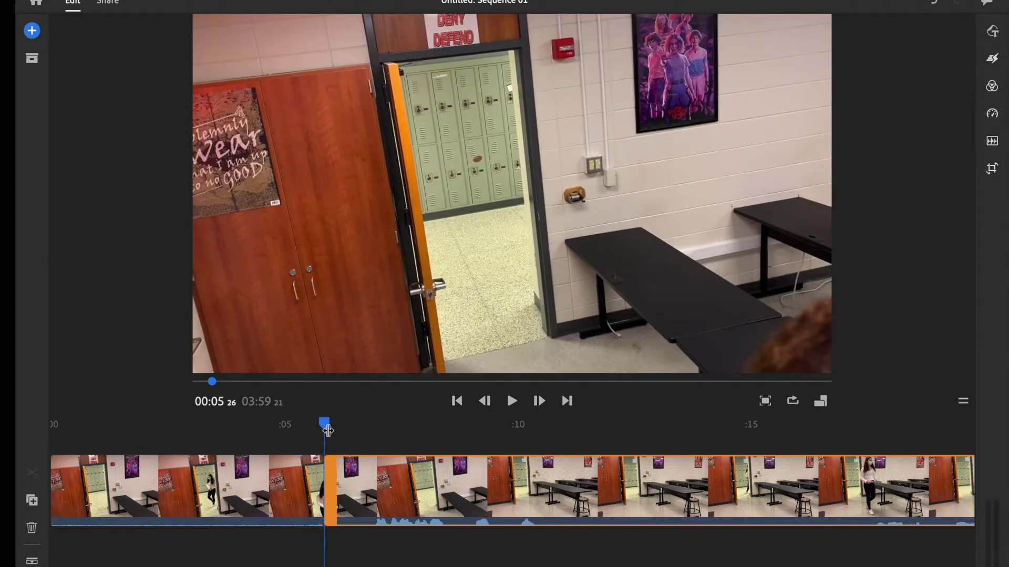
key("space")
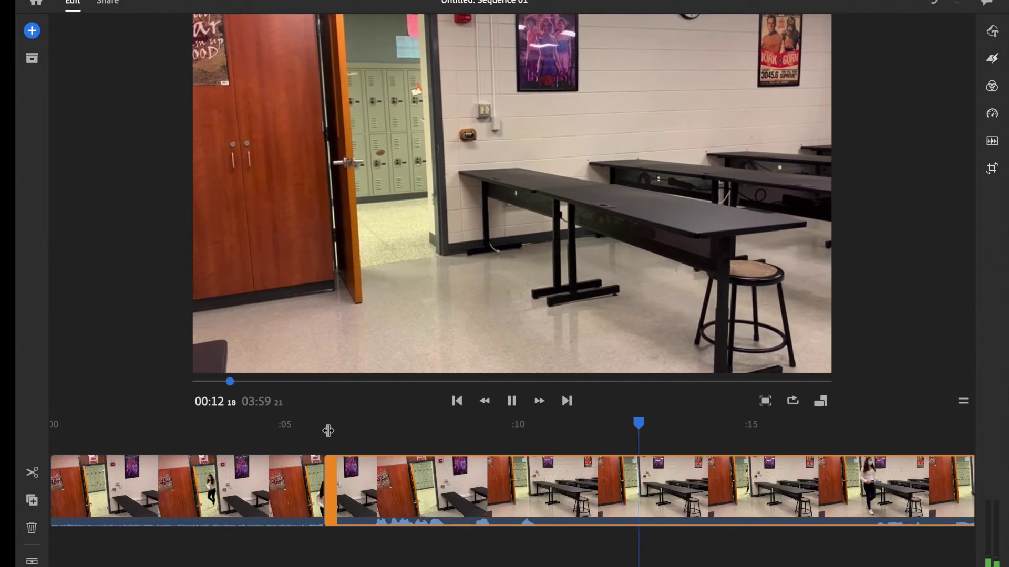
key("space")
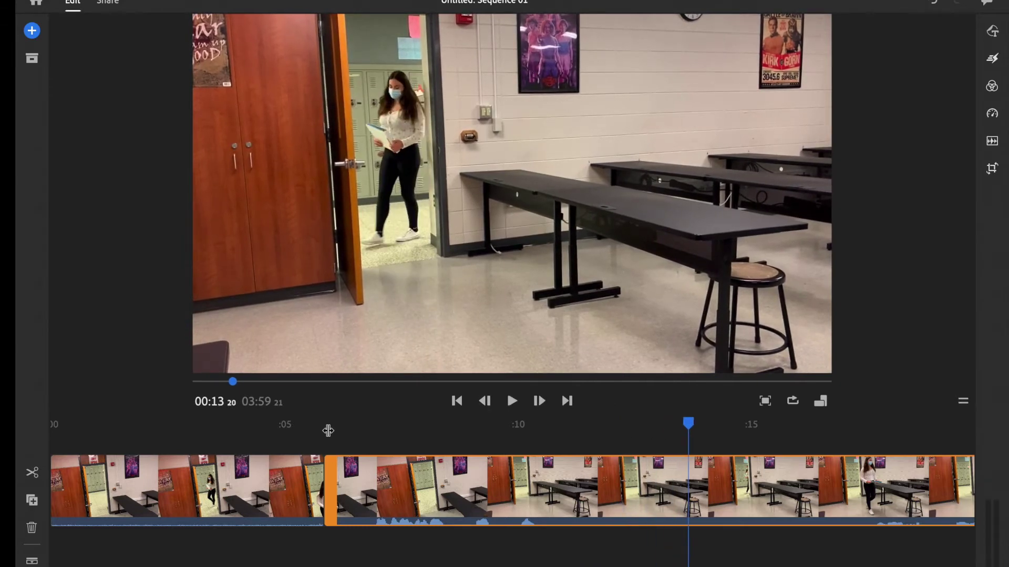
key("ctrl+k")
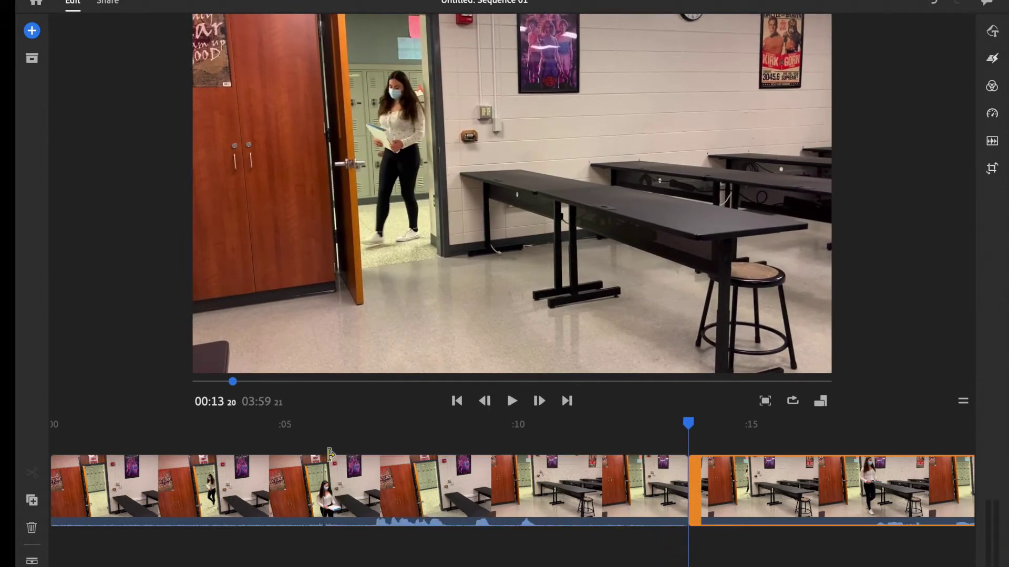
left_click(453, 489)
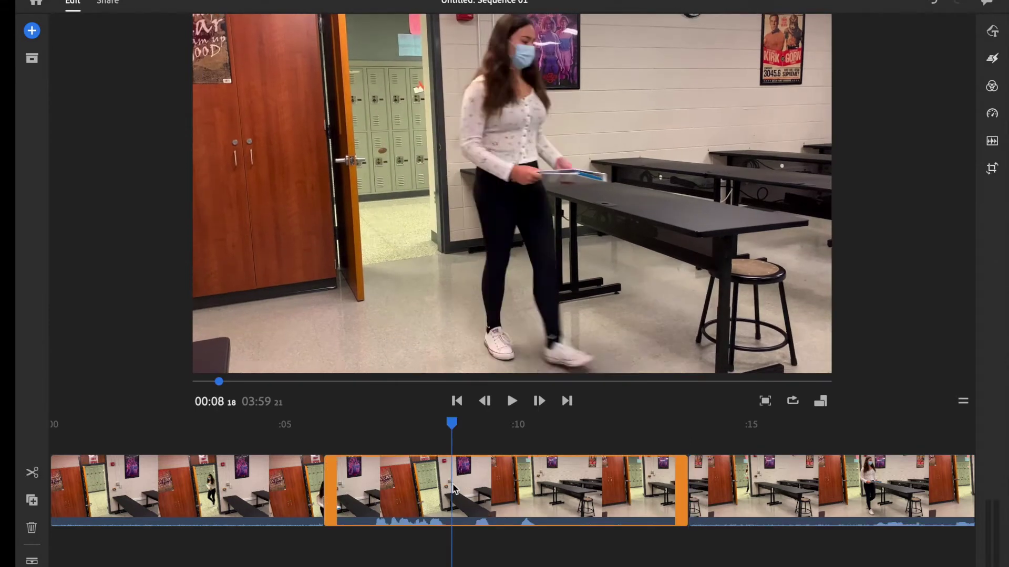
key("Delete")
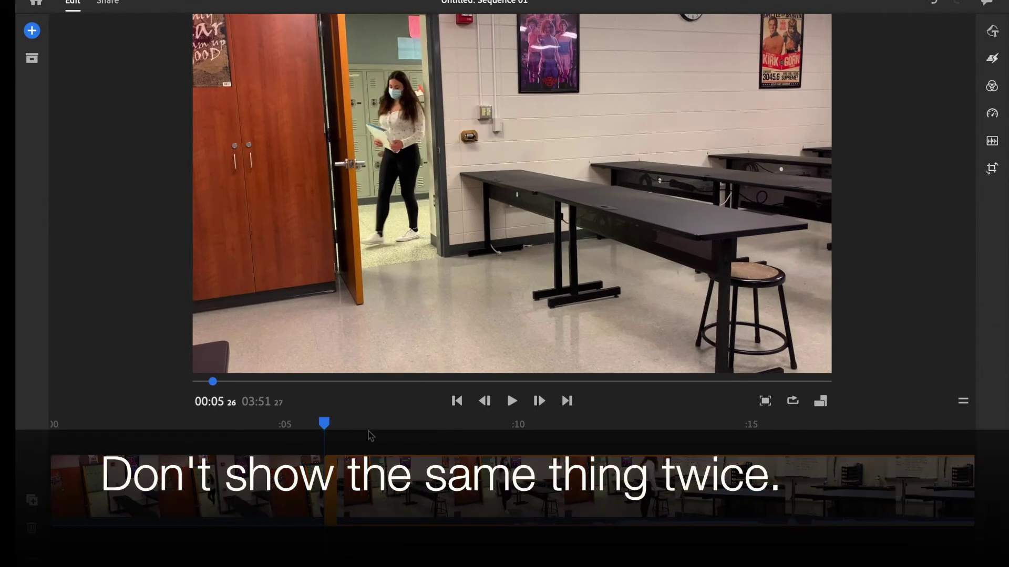
left_click(177, 441)
key("space")
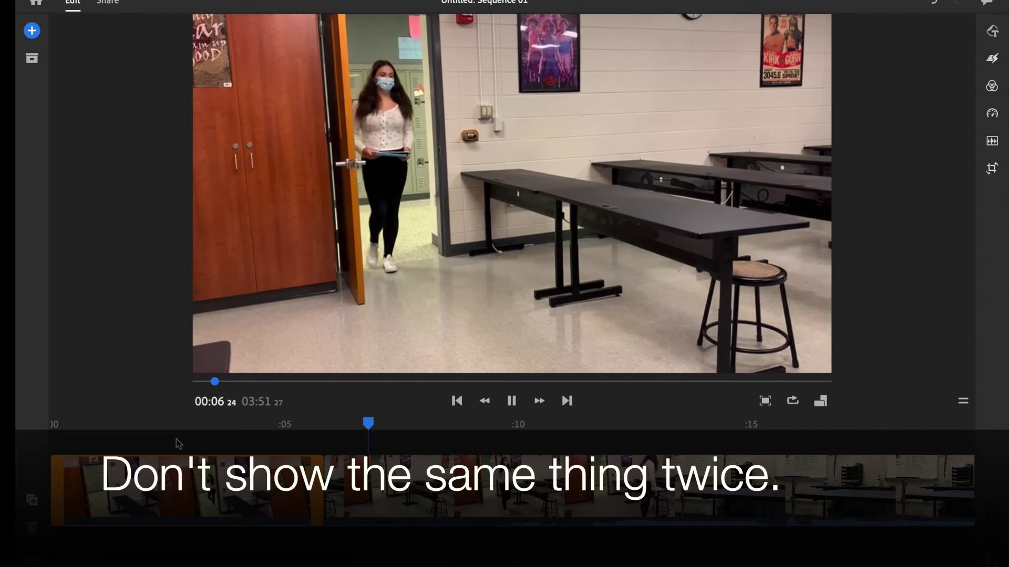
key("space")
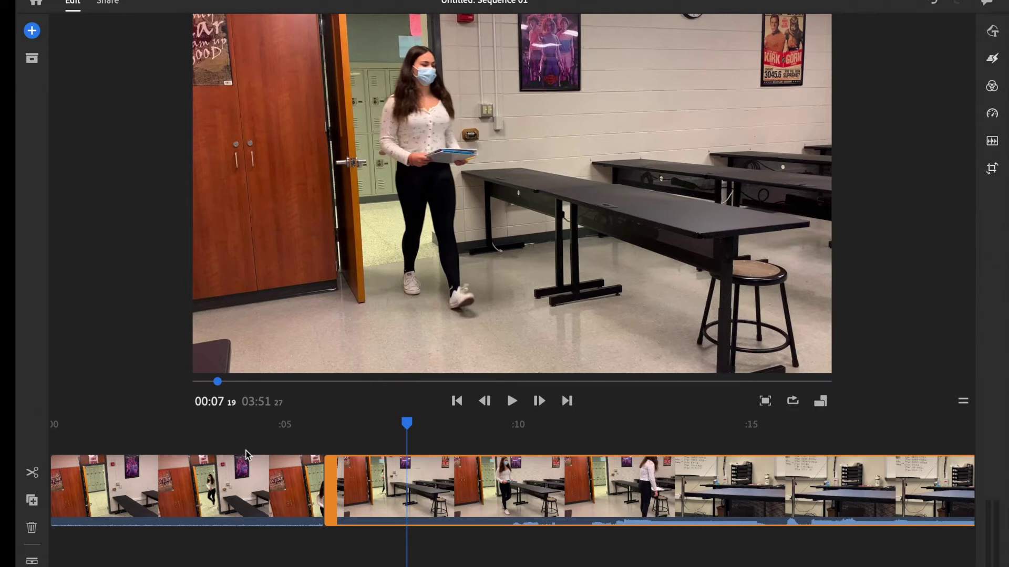
left_click(154, 451)
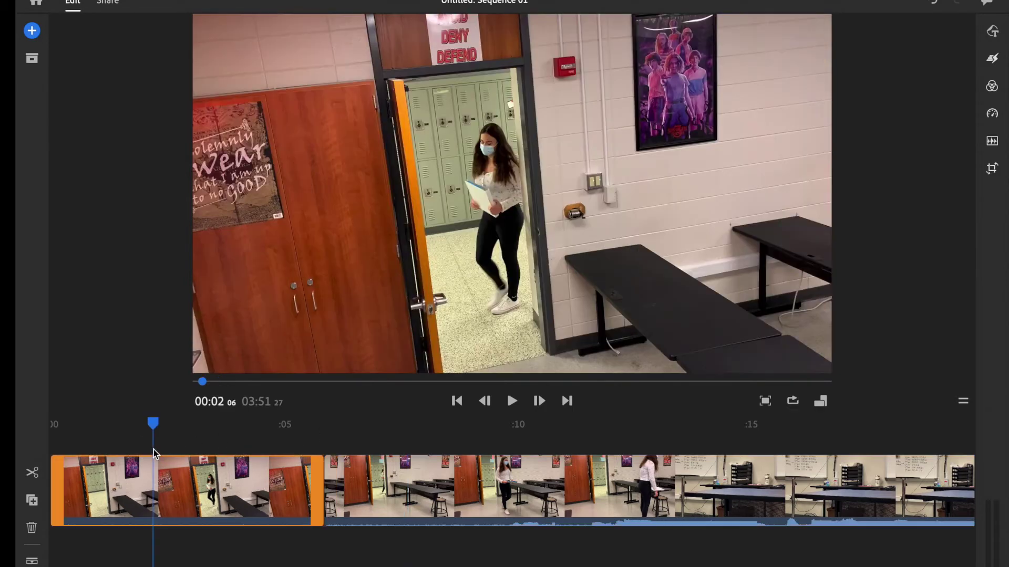
key("space")
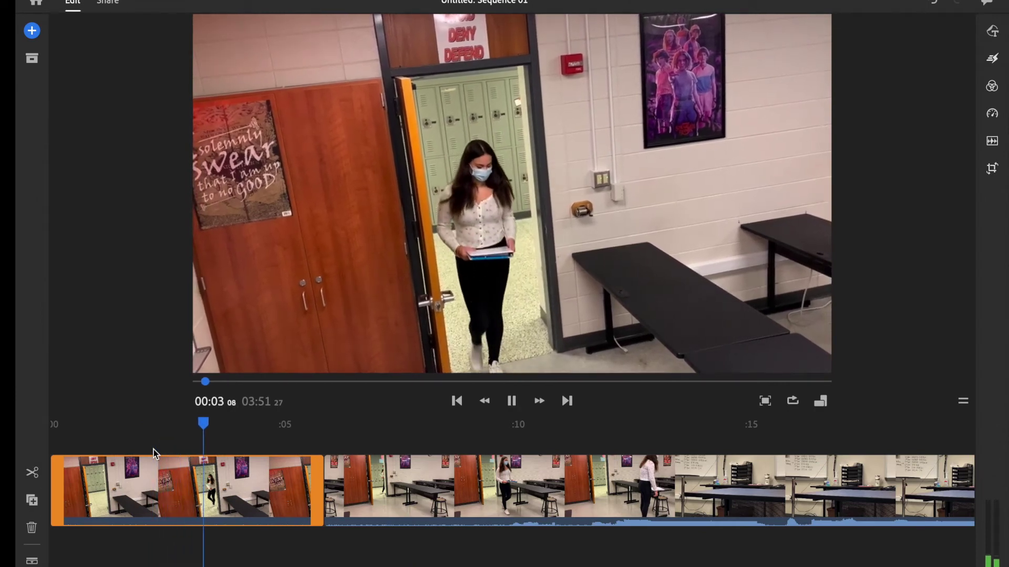
key("space")
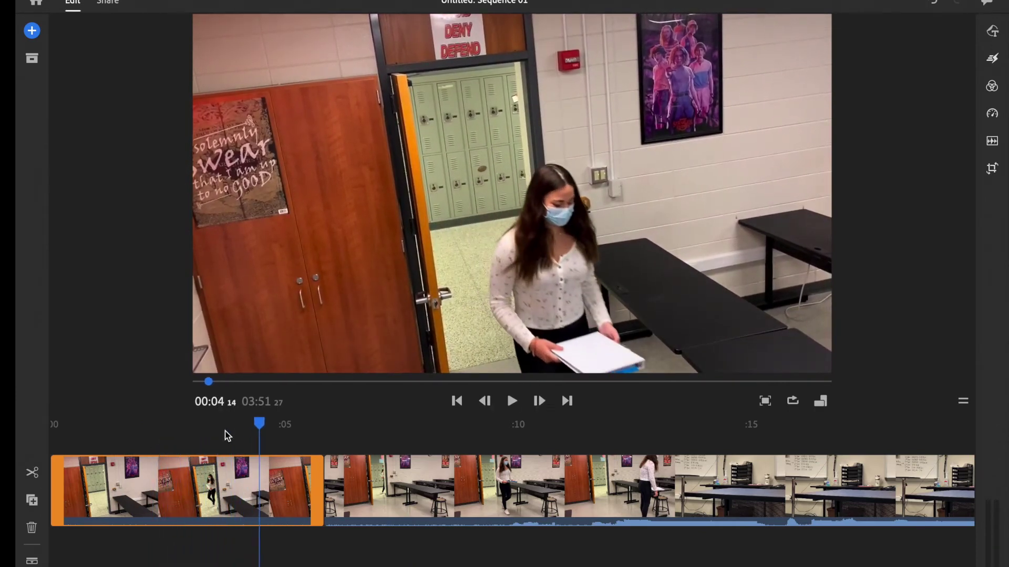